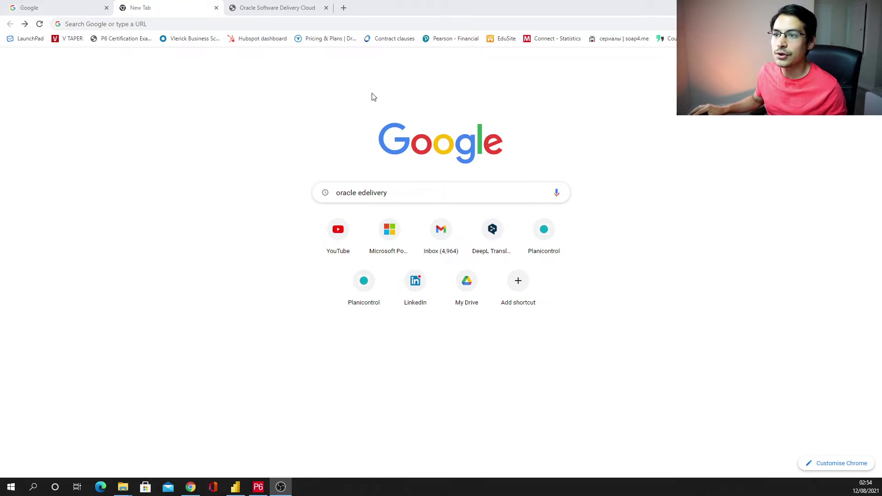
- Run the 'oracle edelivery' Google search and open the Oracle Software Delivery Cloud result
click(408, 196)
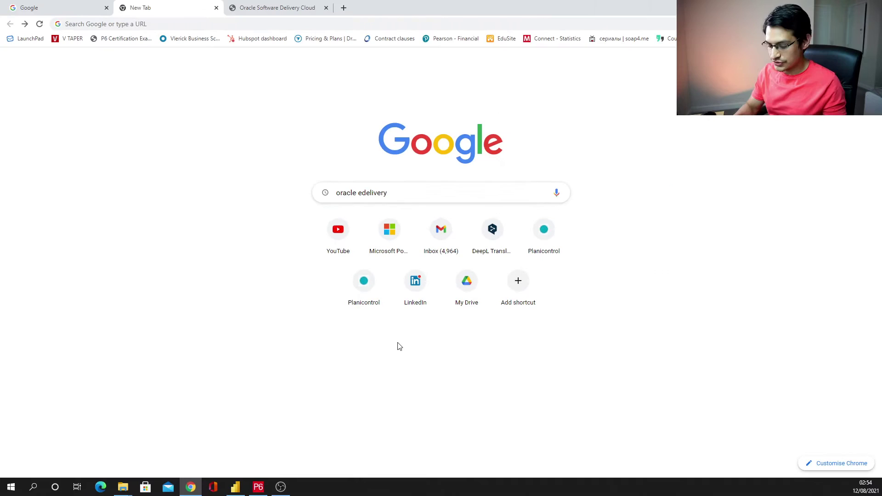
key(Return)
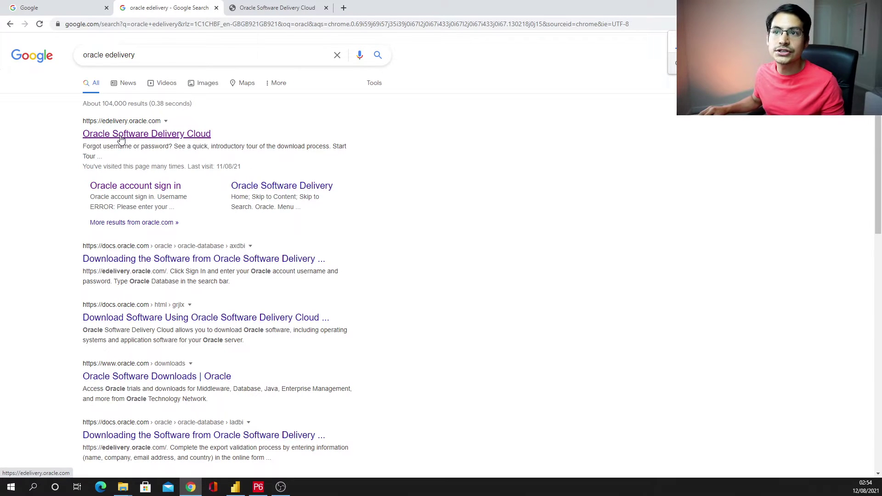
click(236, 12)
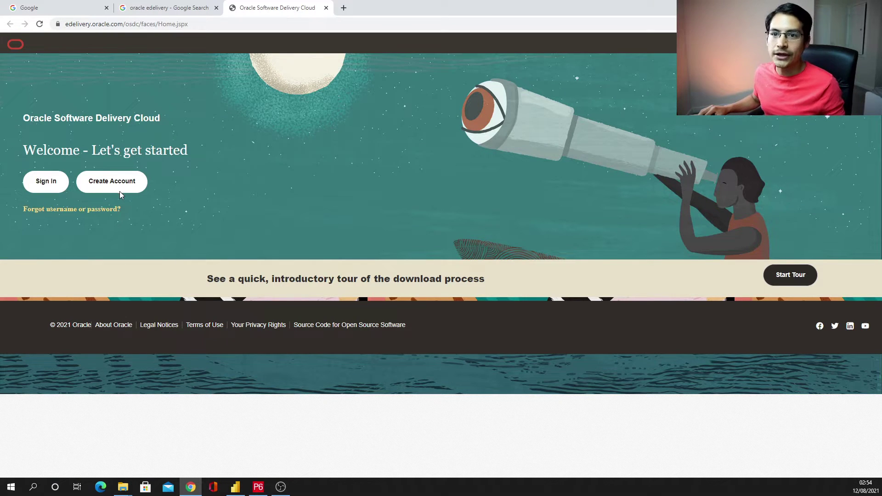
- Sign in to Oracle Software Delivery Cloud and review the Download Package and Release definitions
click(43, 184)
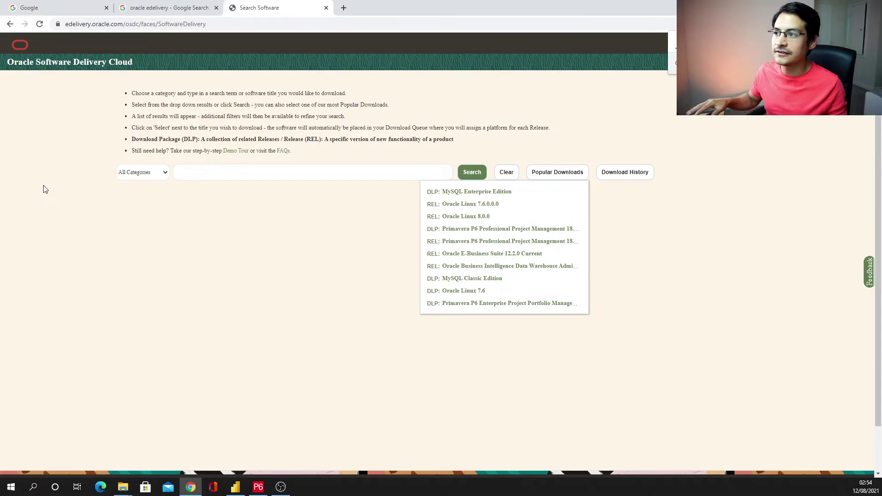
click(737, 160)
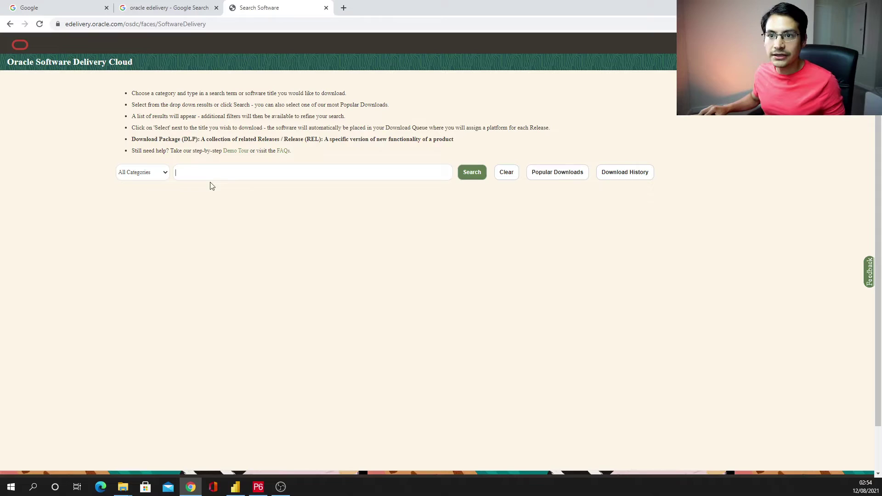
drag(132, 139, 270, 141)
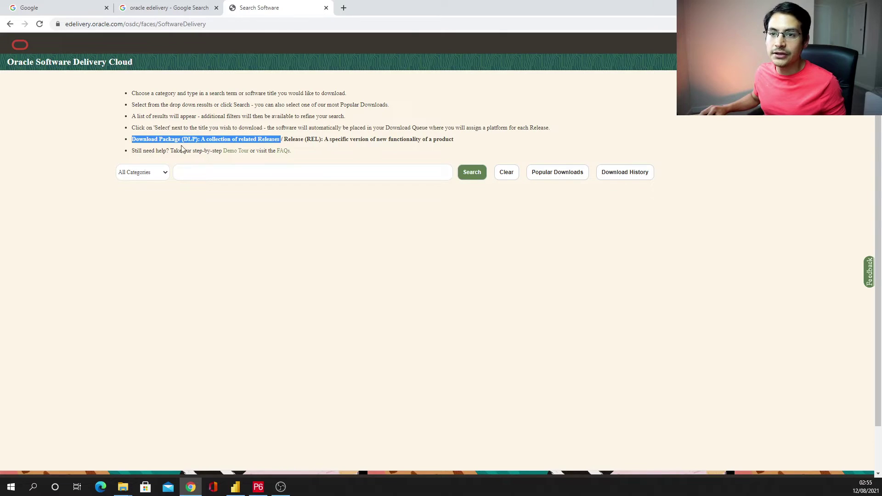
drag(284, 138, 324, 139)
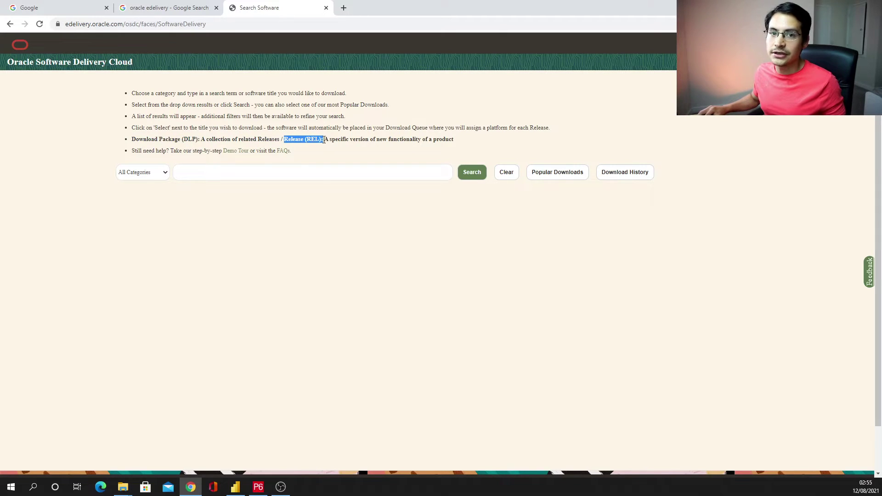
- Enter 'Primavera P6' and pick 'Primavera P6 Professional Project Management' as the search term
click(320, 173)
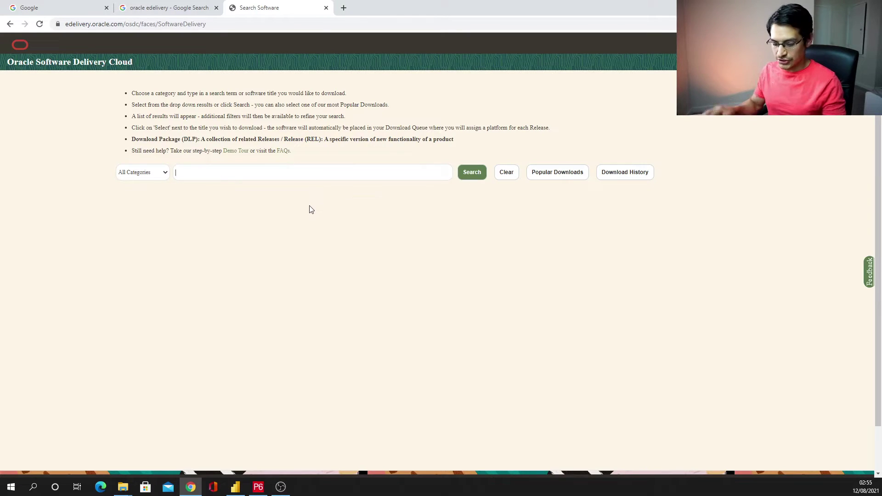
text(Primavera P6)
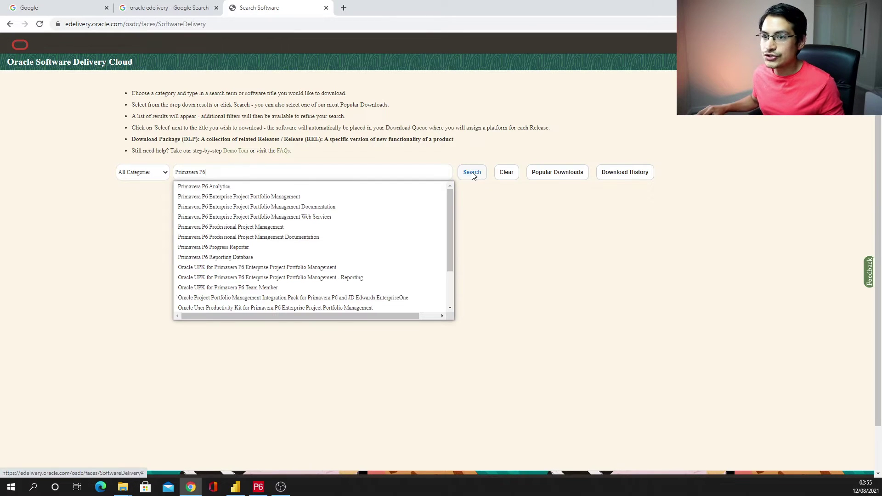
scroll(243, 220, down, 2)
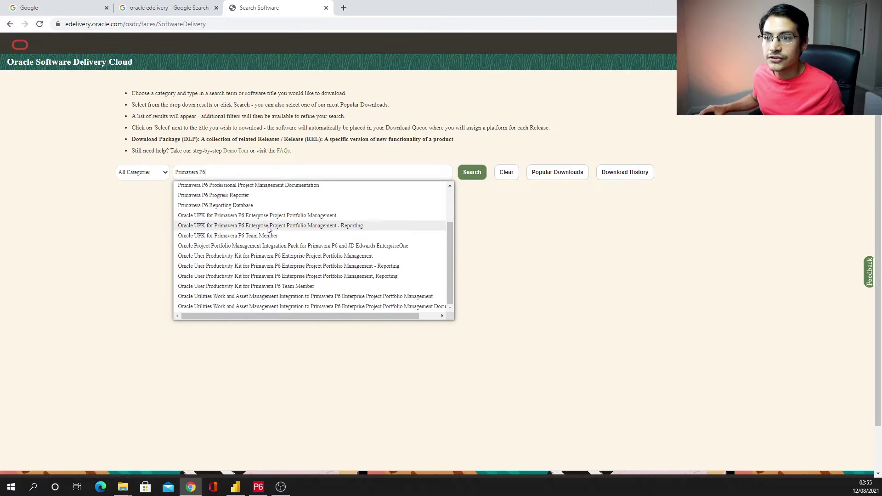
scroll(258, 232, up, 2)
scroll(269, 230, down, 5)
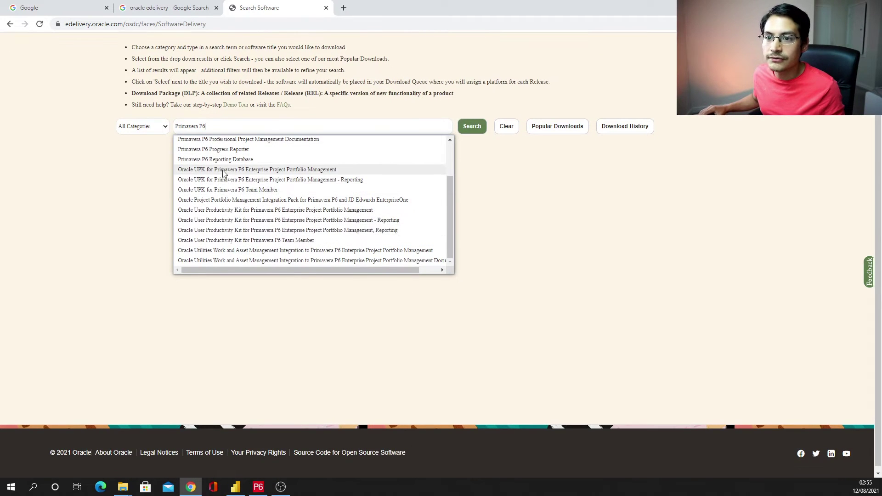
scroll(227, 174, up, 3)
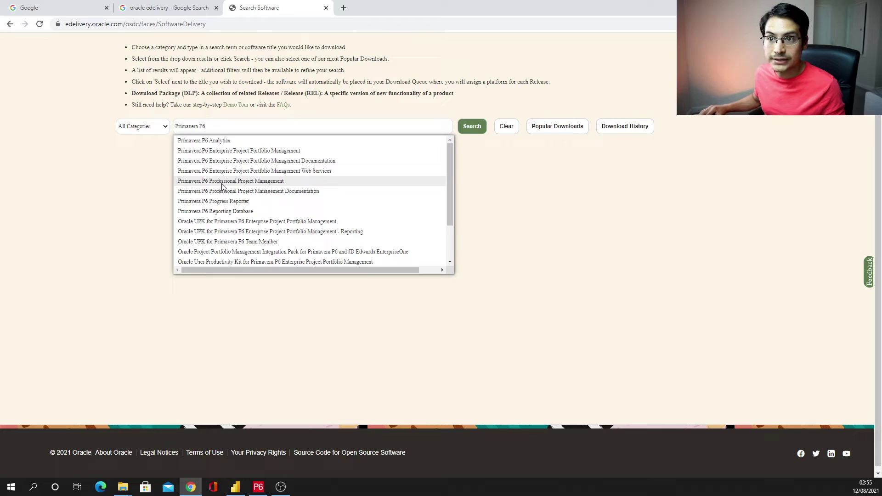
click(222, 181)
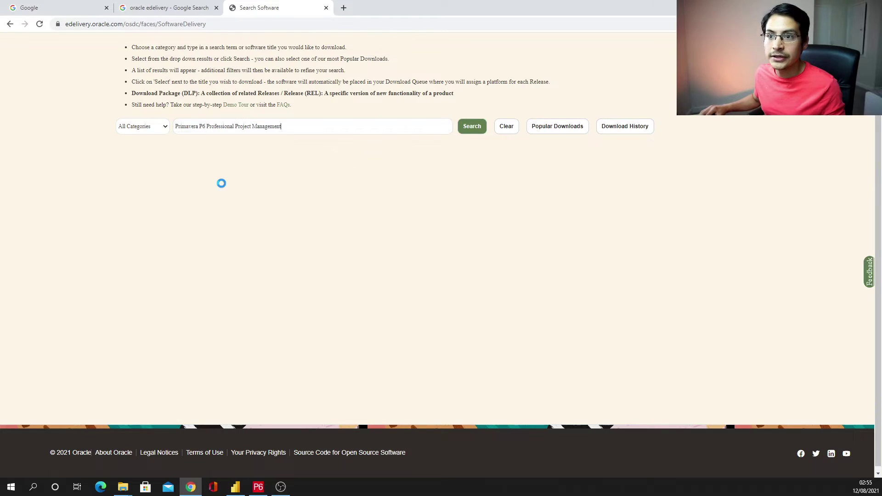
- Search the releases and queue Primavera P6 Professional Project Management 17.12.0.0.0 for download
click(478, 130)
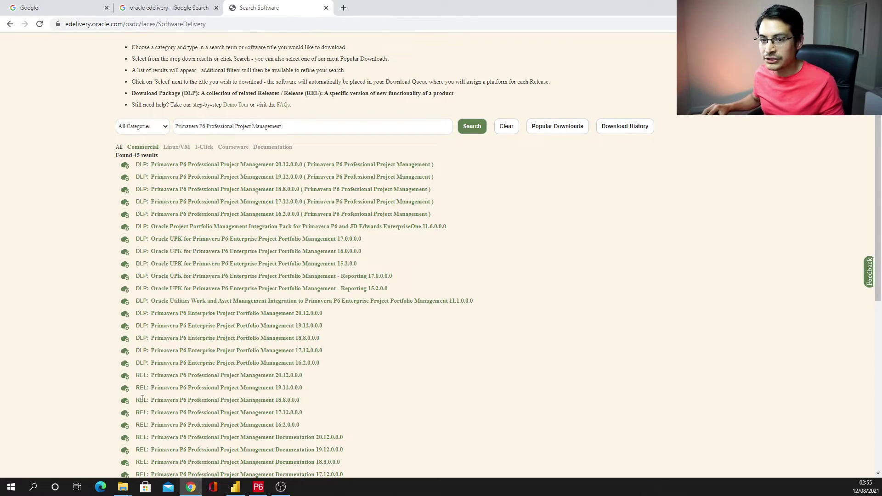
scroll(177, 362, down, 2)
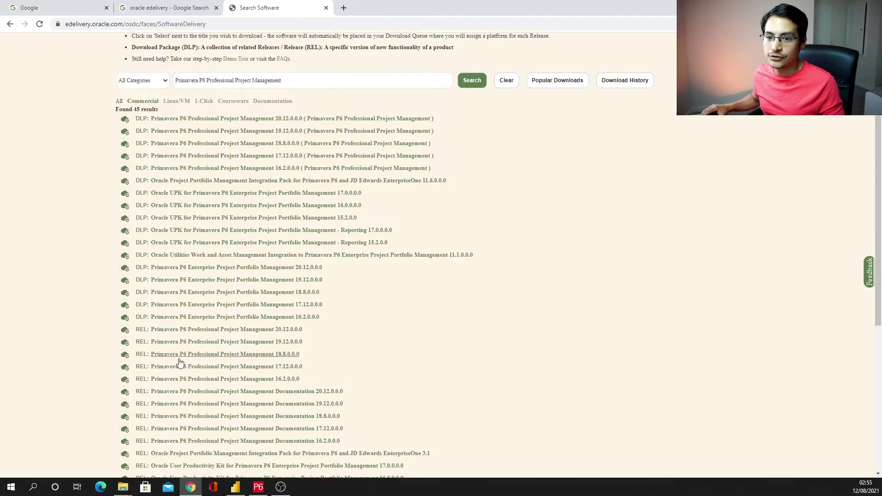
scroll(138, 303, down, 1)
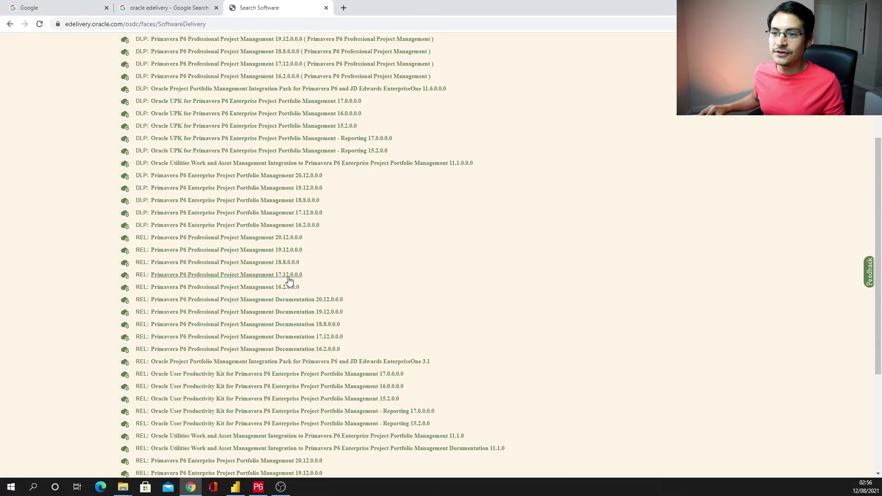
click(288, 276)
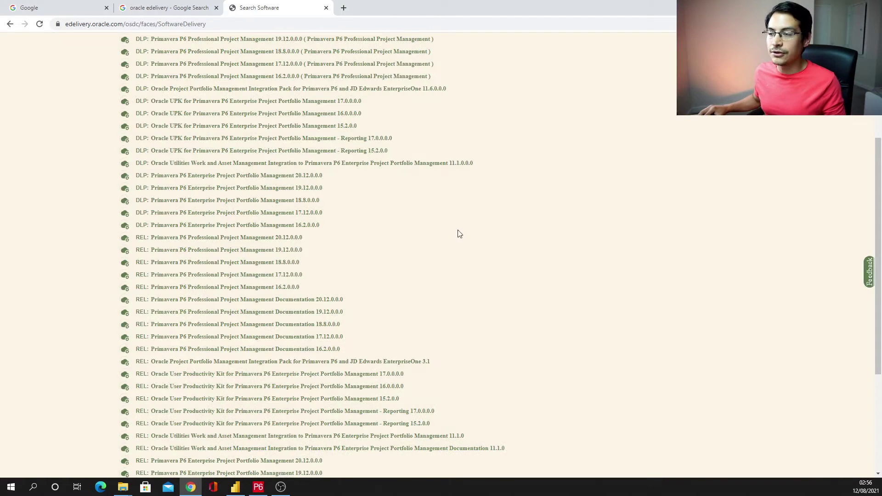
scroll(643, 239, up, 4)
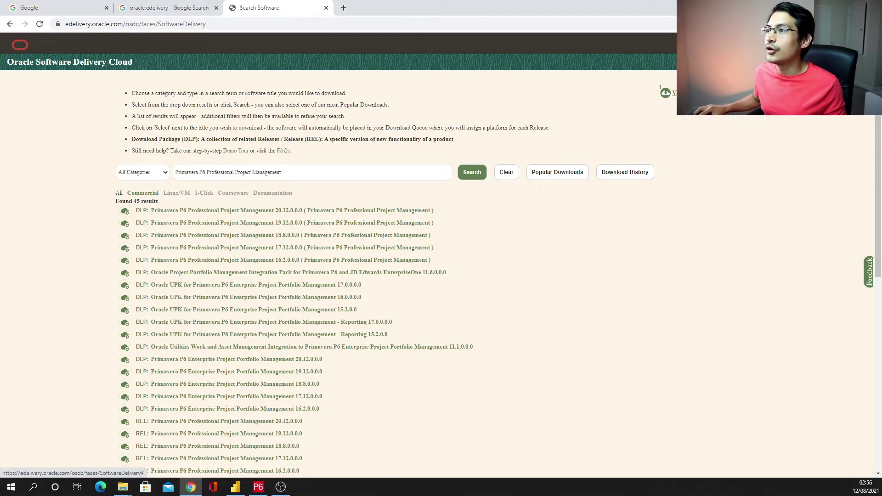
mouse_move(670, 93)
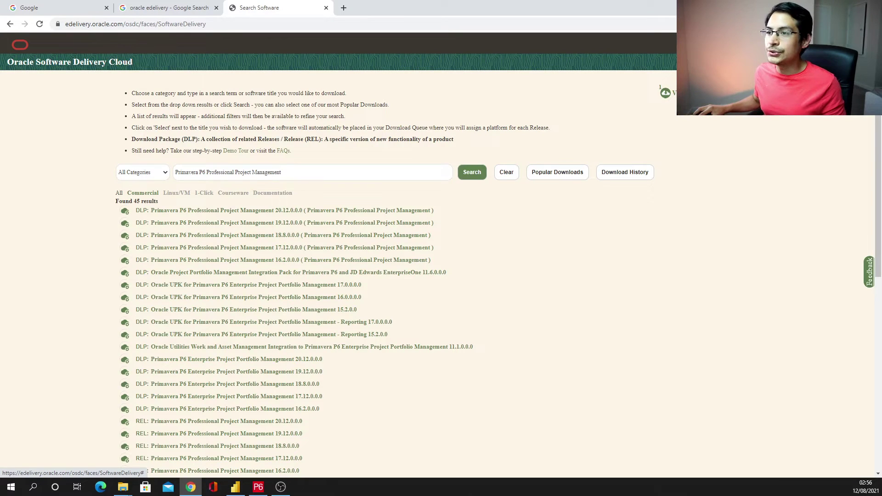
- In the download queue, set the release's platform to Windows 64-bit
click(670, 93)
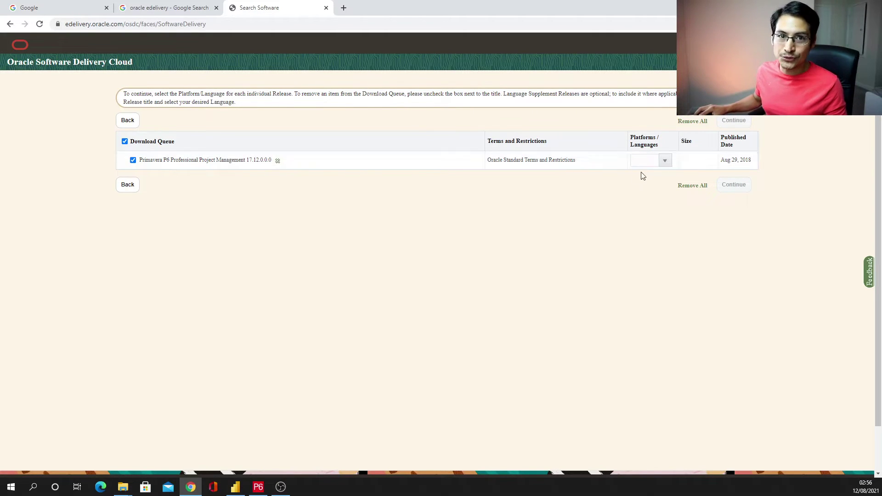
click(659, 160)
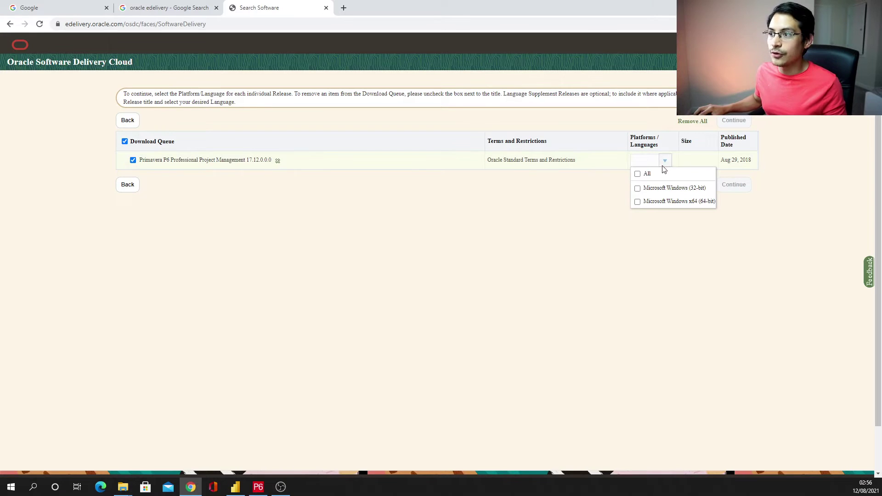
click(678, 204)
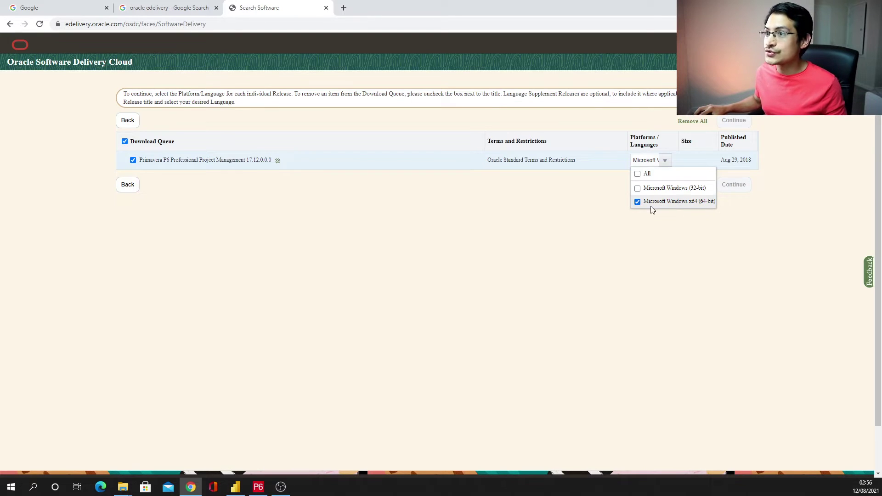
click(584, 199)
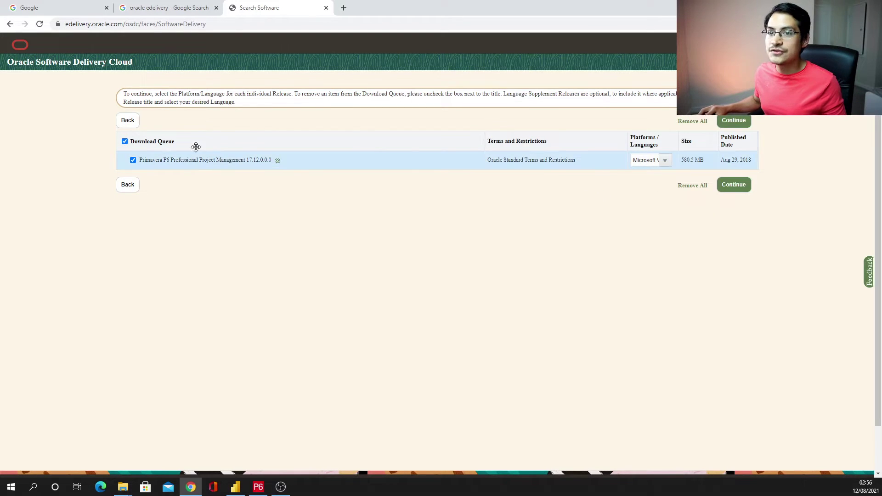
- Accept the Oracle License Agreement and continue to the file download page
click(733, 185)
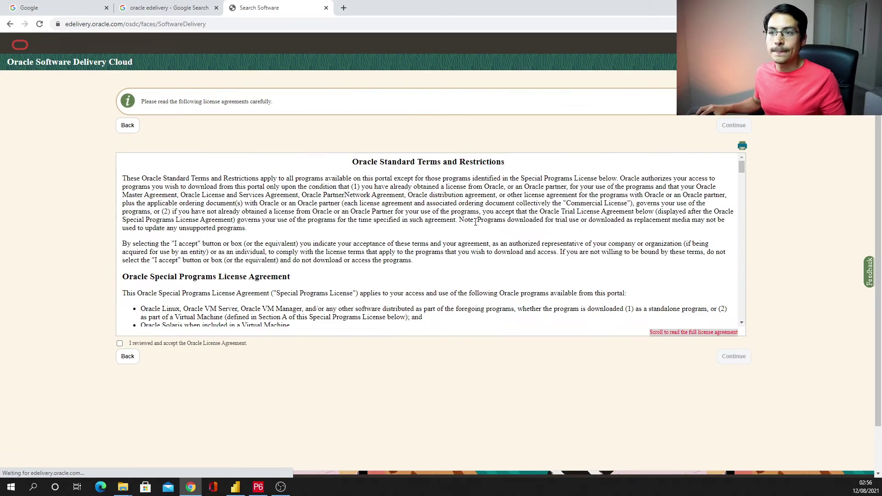
click(120, 344)
click(735, 356)
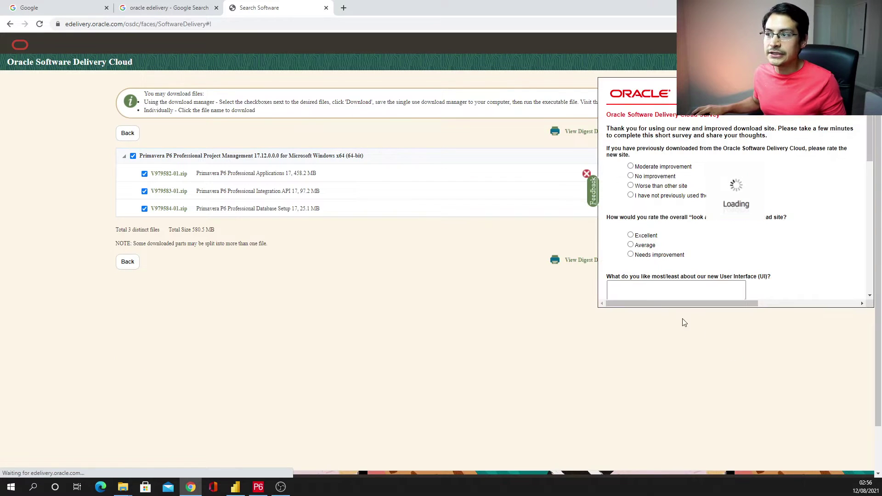
- Close the feedback survey popup over the Primavera P6 download page
click(586, 174)
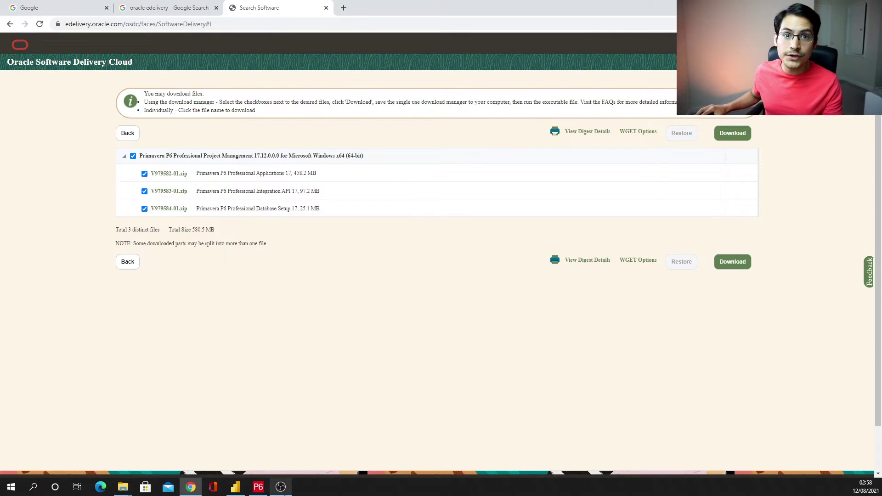
mouse_move(284, 492)
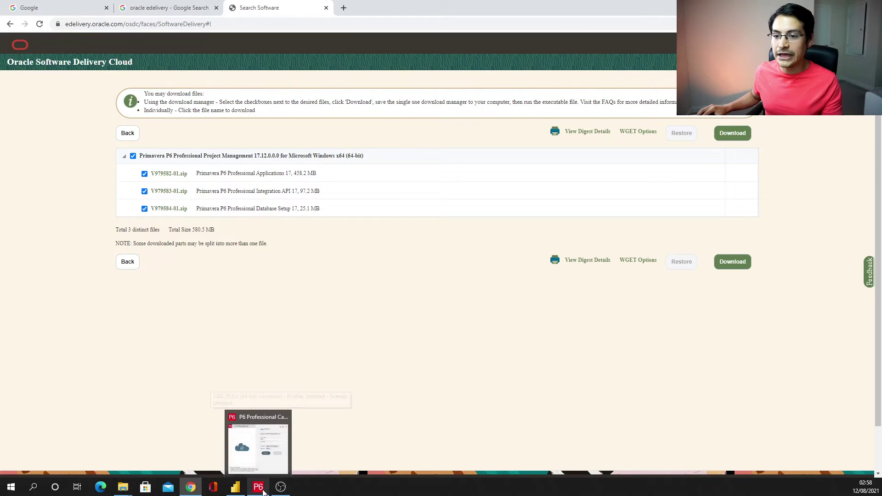
- Bring up the P6 Professional login window and view its Databases list showing only PMDB
click(257, 445)
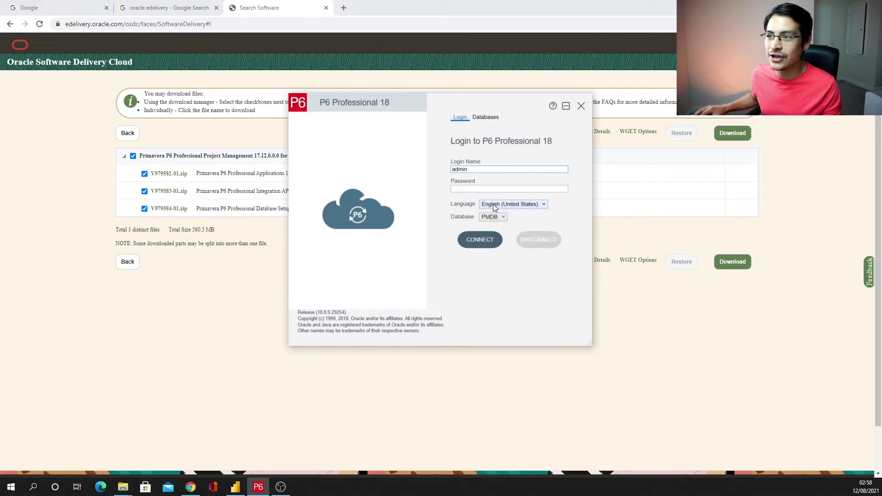
click(477, 189)
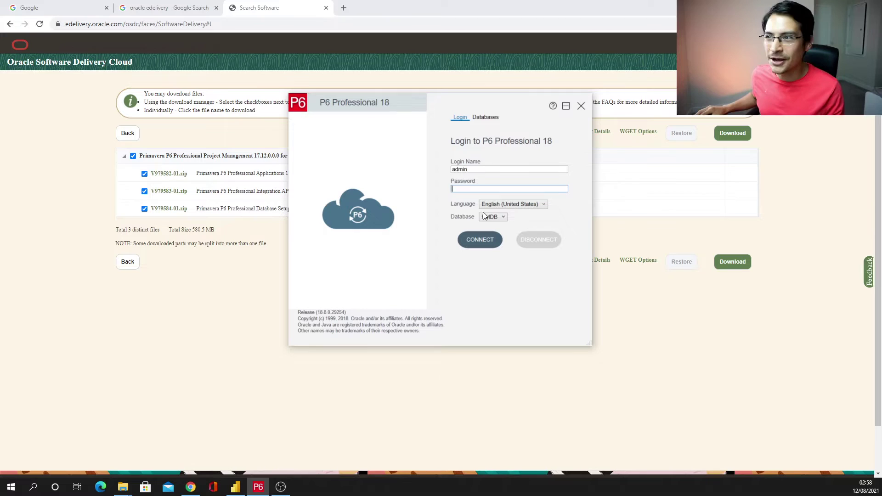
click(486, 119)
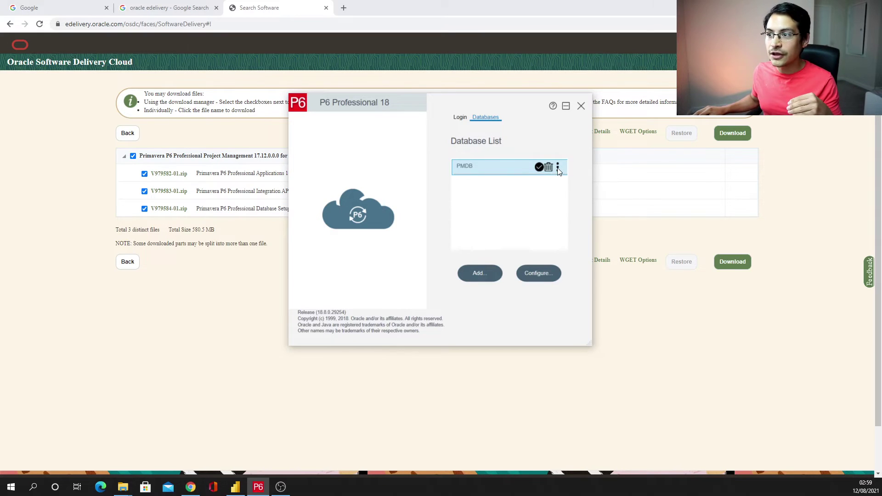
mouse_move(558, 171)
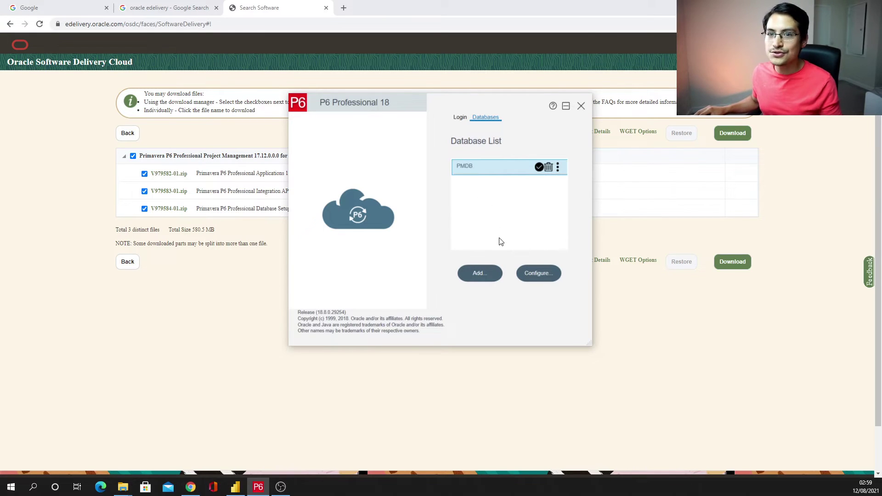
- Add a database with alias 'P6 Professional' and driver type P6 Pro Standalone (SQLite)
click(474, 275)
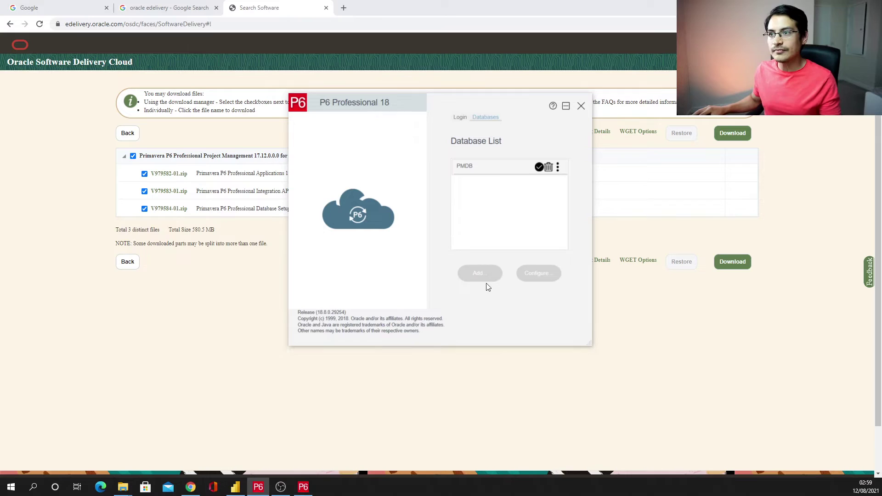
drag(109, 180, 463, 225)
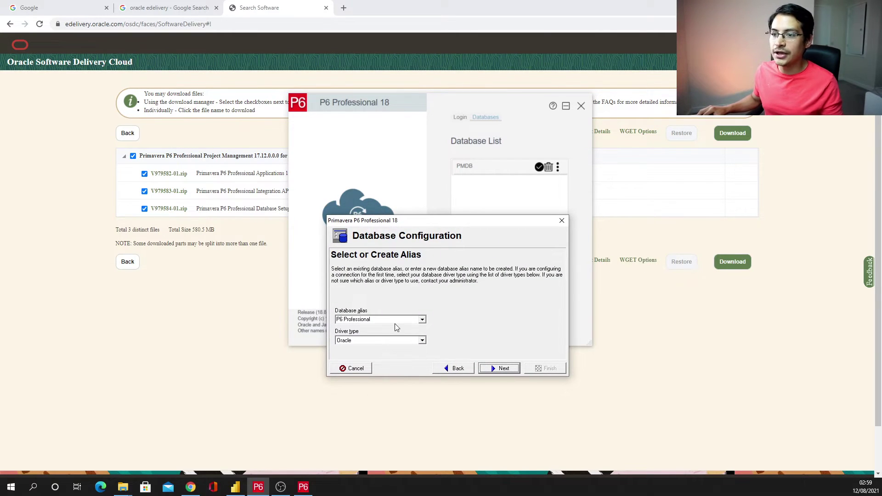
click(420, 341)
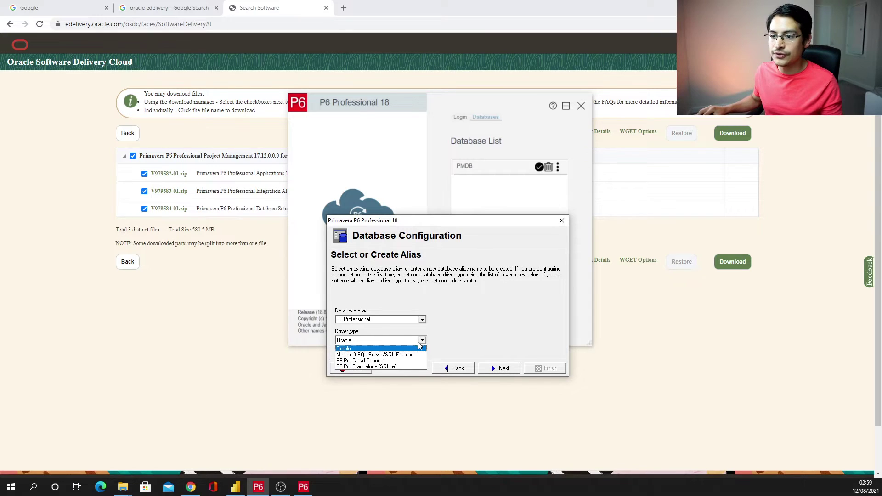
click(405, 366)
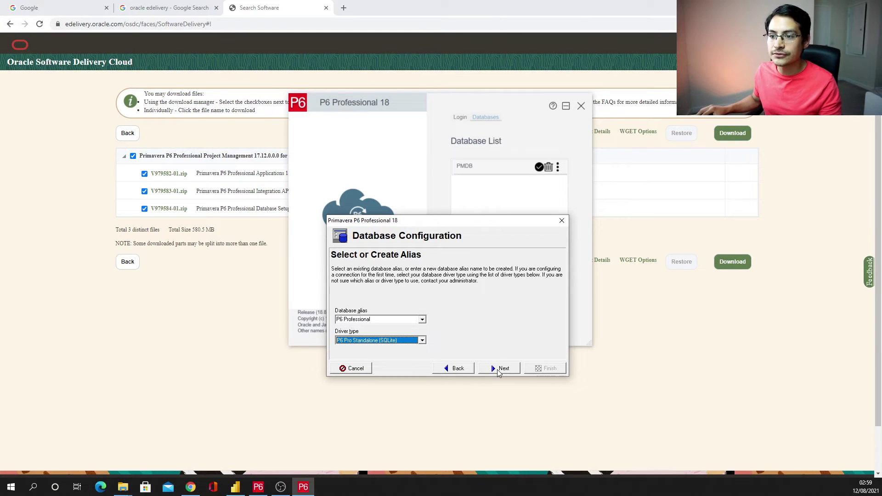
click(383, 320)
drag(384, 319, 353, 321)
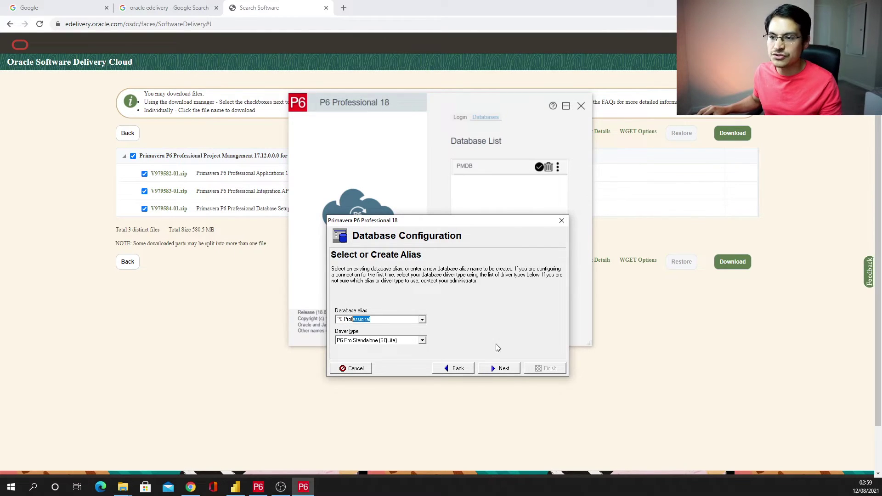
- Continue and choose 'Add a new standalone database and connection'
click(498, 371)
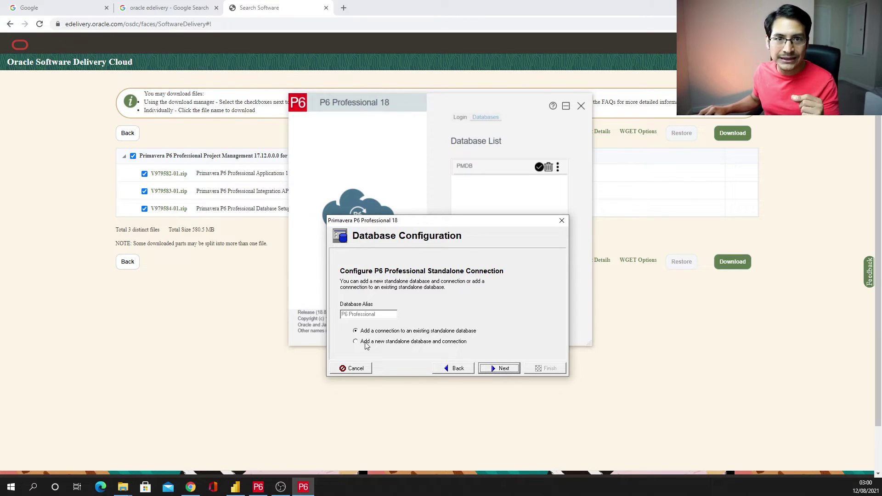
click(367, 344)
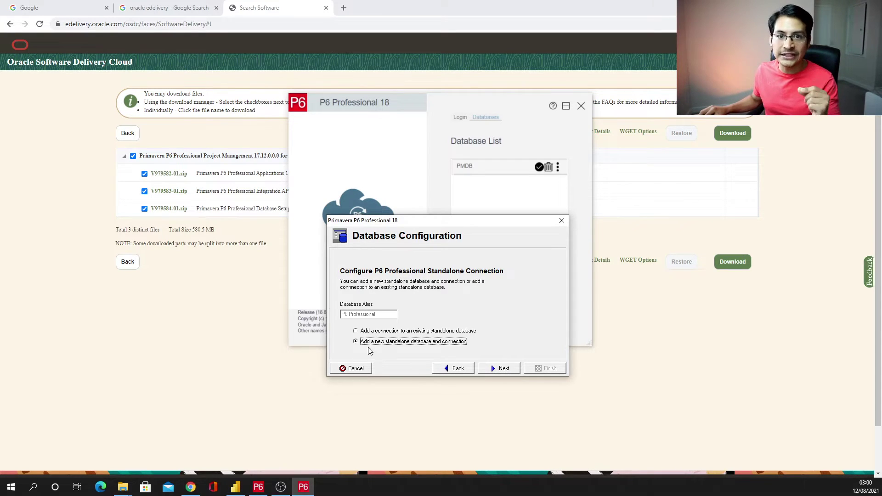
- Set the admin personal name to 'admin', then enter and confirm the new admin password
click(494, 370)
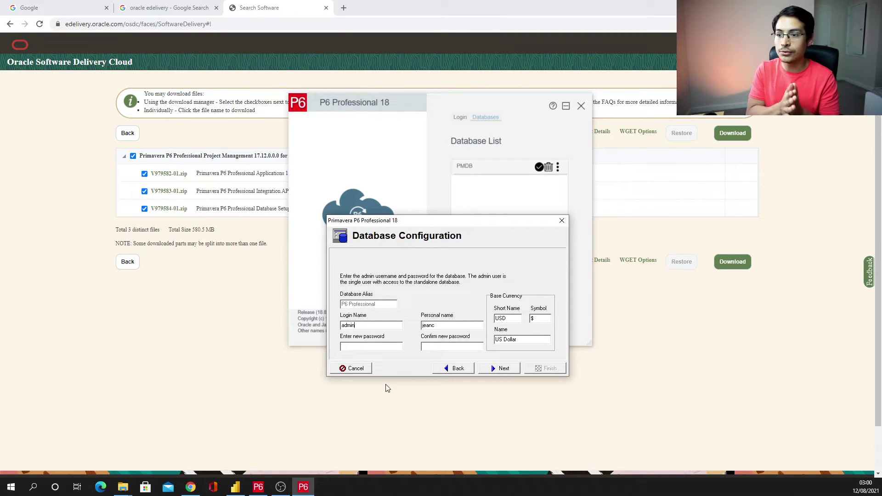
key(Tab)
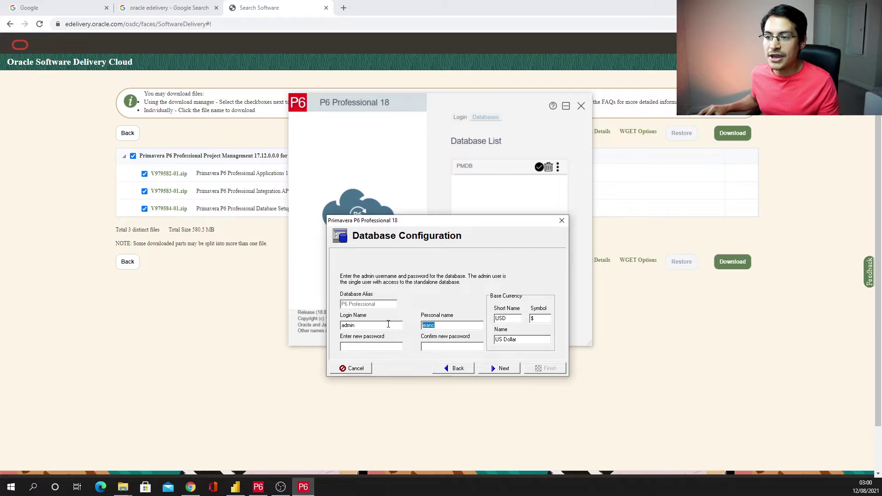
text(admin)
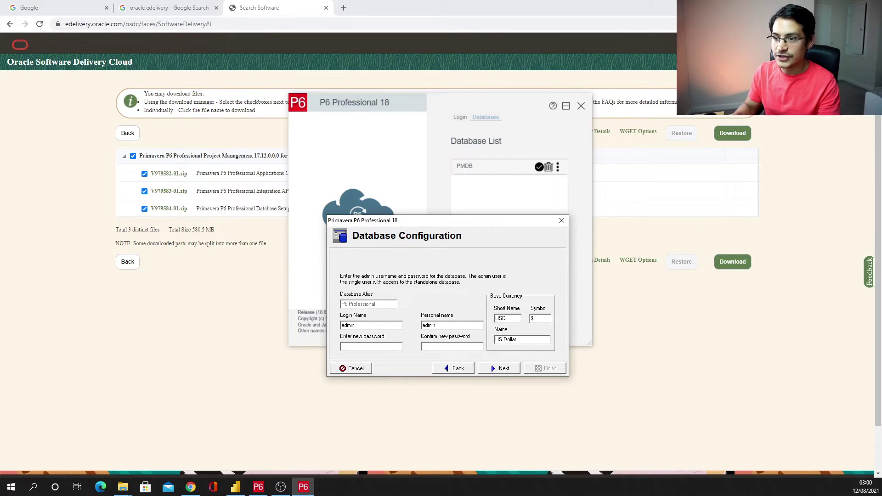
click(370, 345)
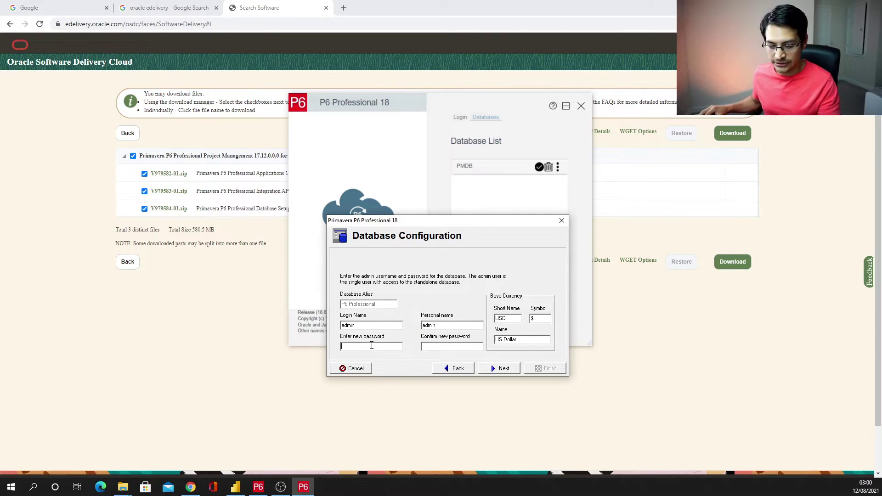
text(a)
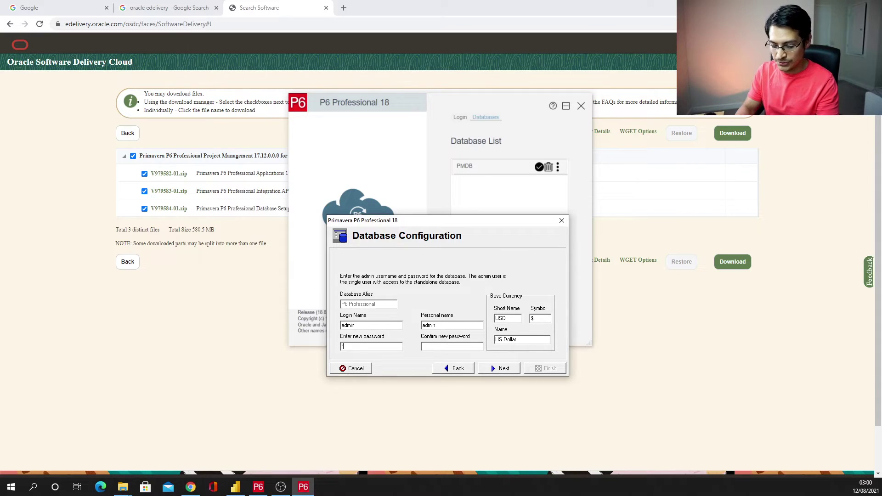
text(dmin1)
key(Tab)
text(ad)
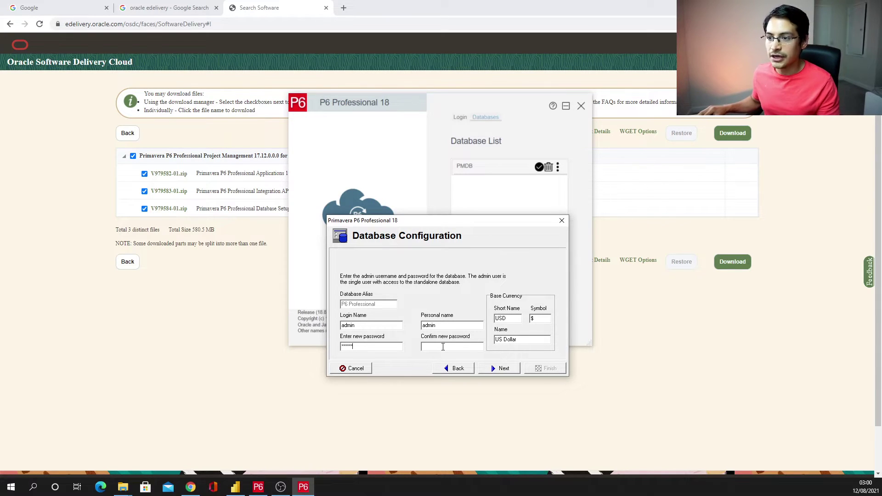
text(min1)
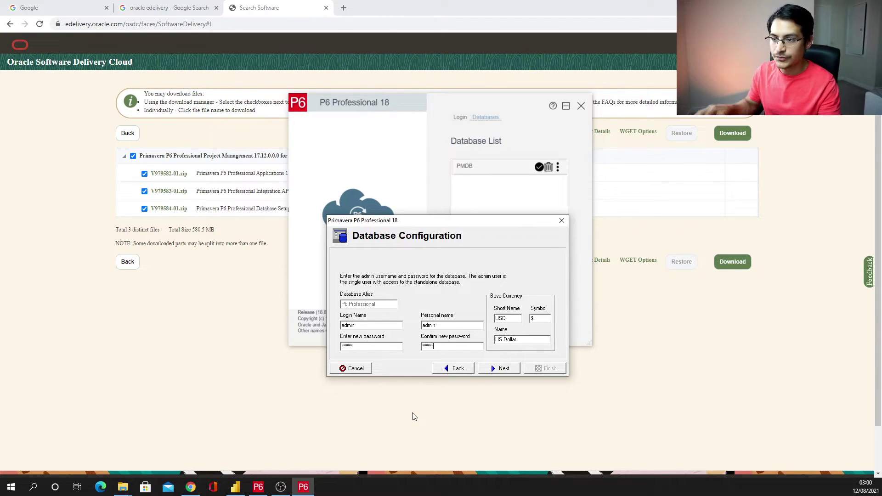
- Continue to the database file step and select the PPMDBSQLite.db file path
click(503, 369)
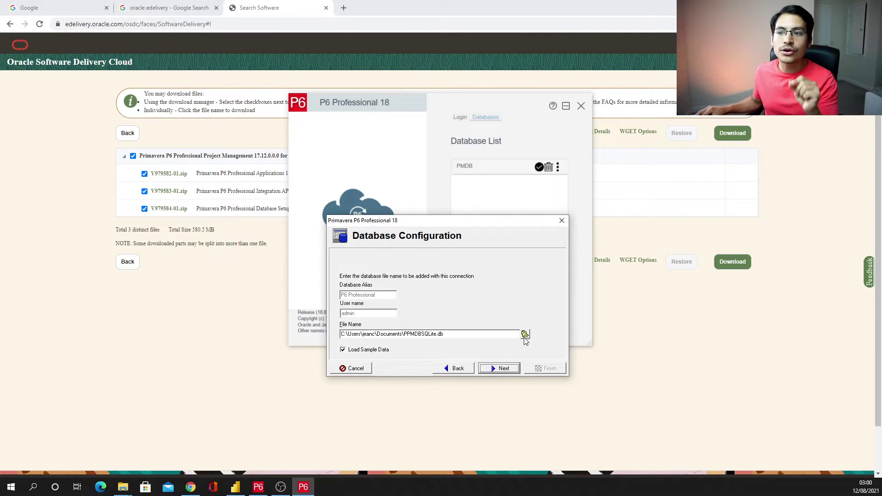
drag(444, 334, 340, 334)
key(ctrl+c)
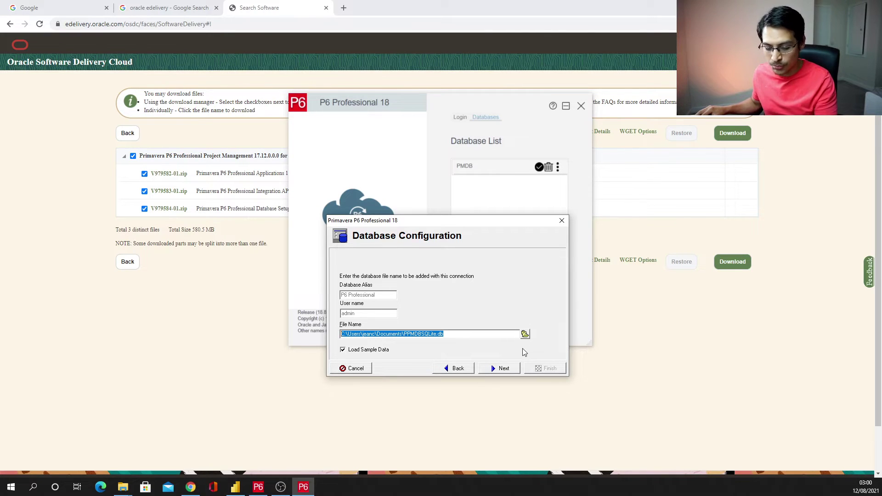
- Paste the copied PPMDBSQLite.db file path into a new Notepad note, then return to P6
click(11, 487)
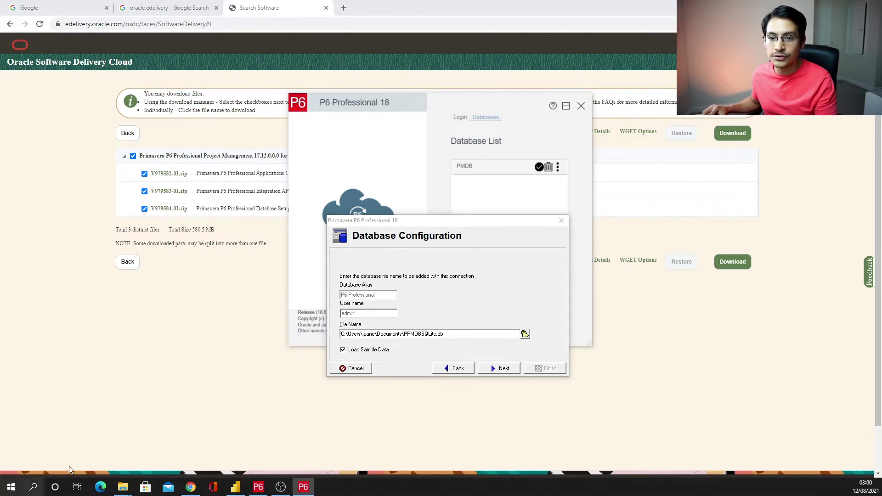
key(Escape)
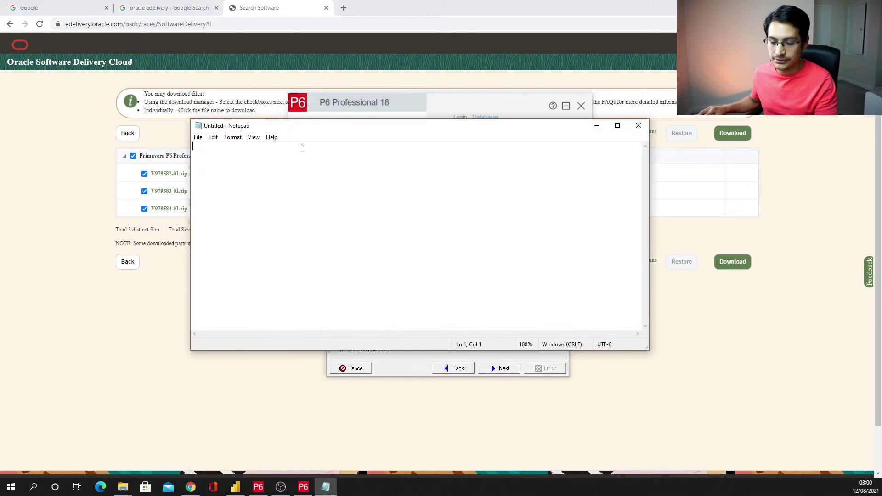
key(ctrl+v)
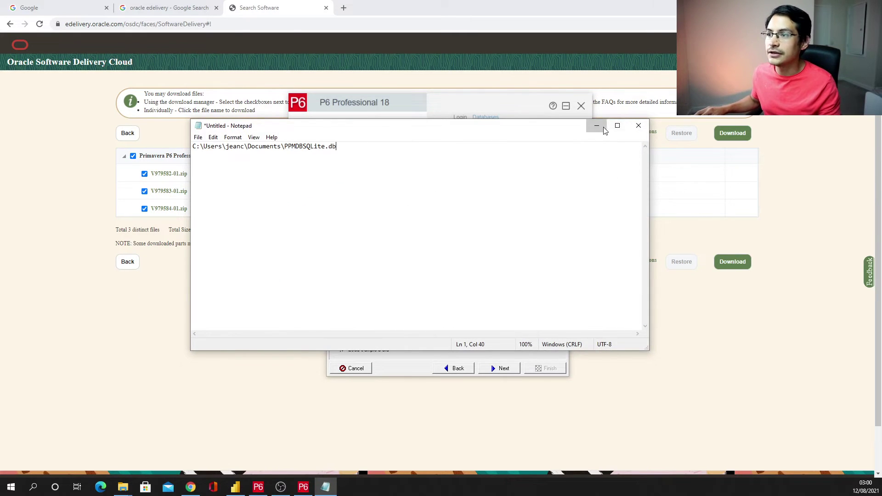
click(597, 125)
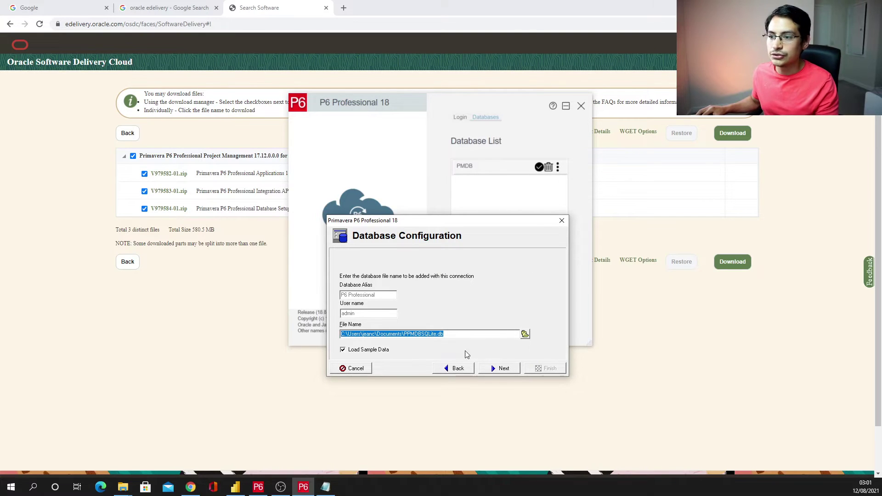
click(524, 334)
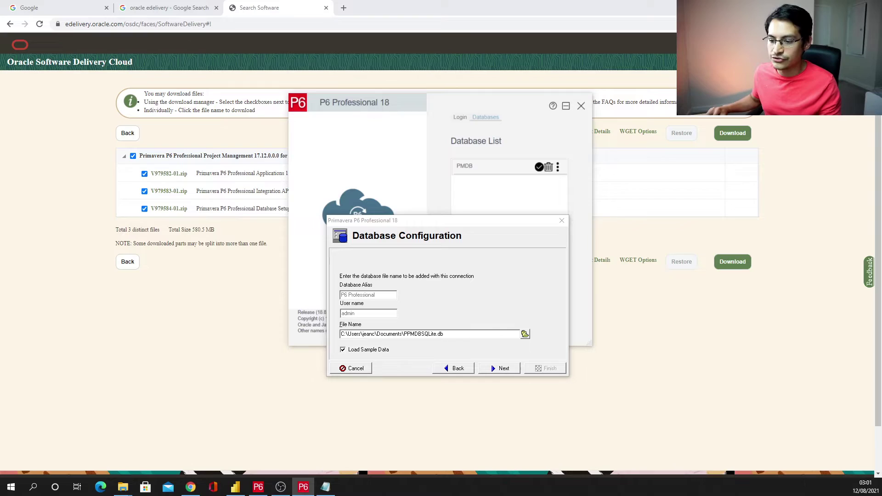
- Create a new 'SQLite P6 test' folder under Documents and open it in the save dialog
drag(667, 96, 615, 96)
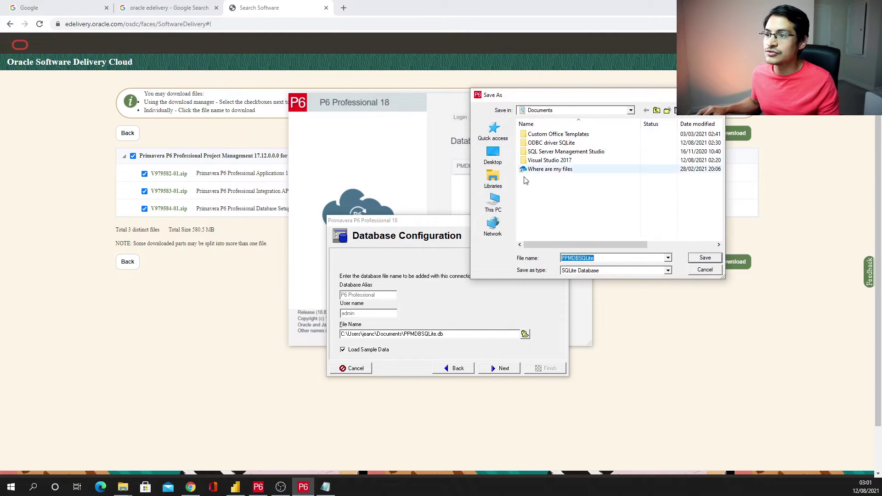
click(501, 203)
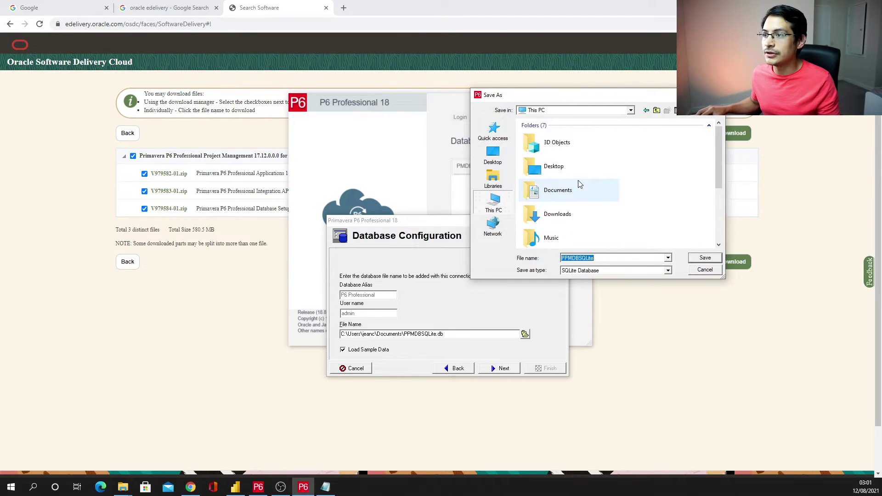
double_click(559, 191)
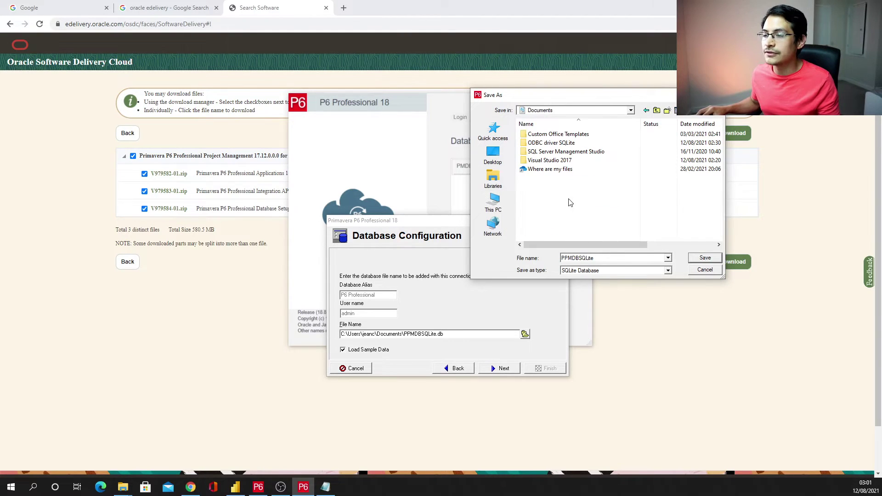
click(667, 111)
text(S)
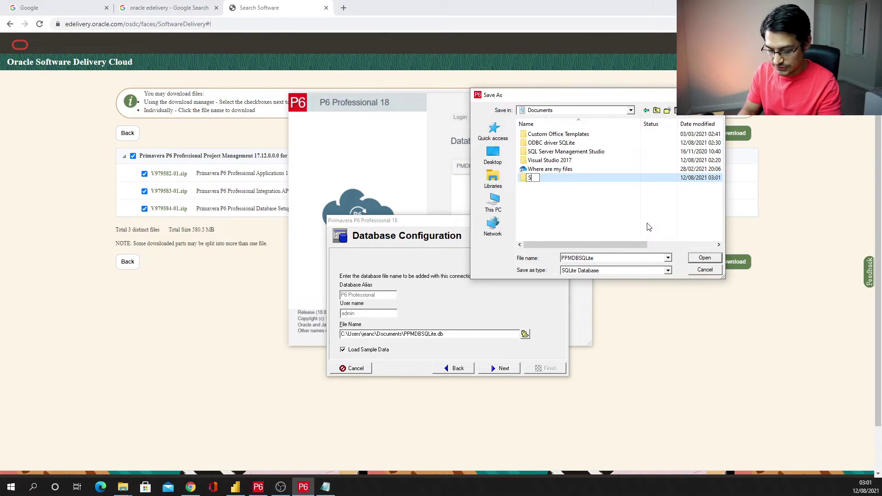
text(QLite P)
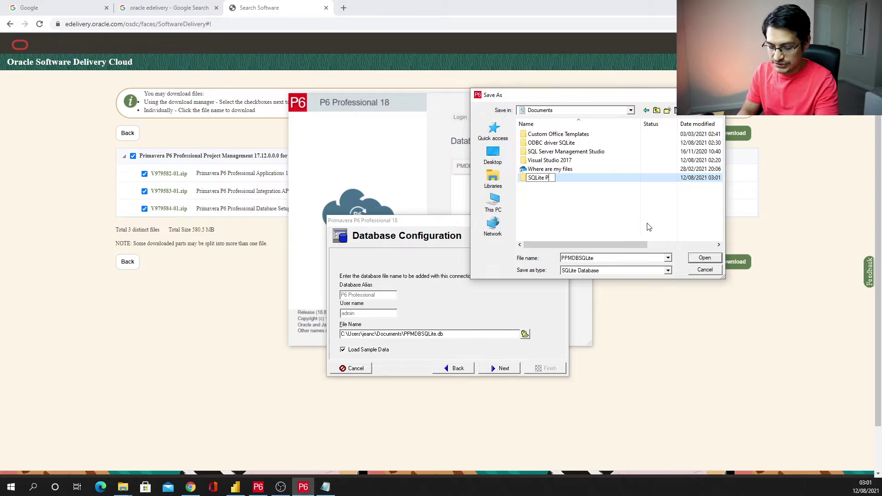
text(6 test)
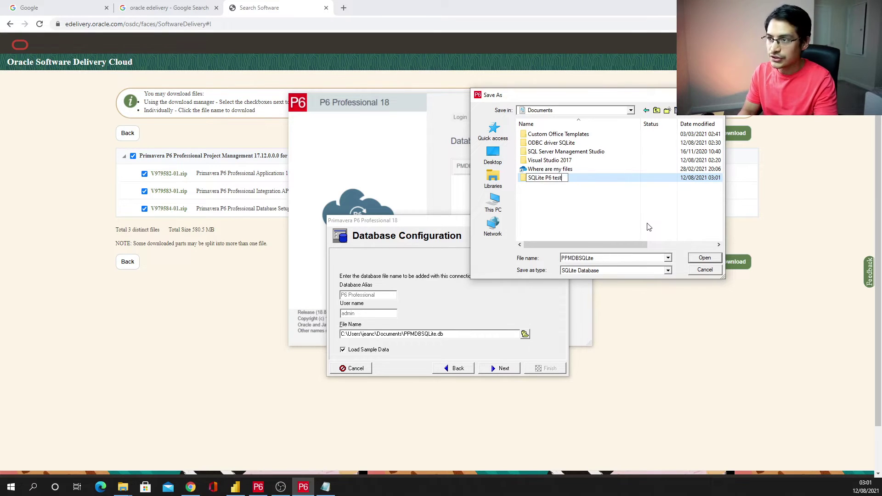
key(Return)
click(579, 203)
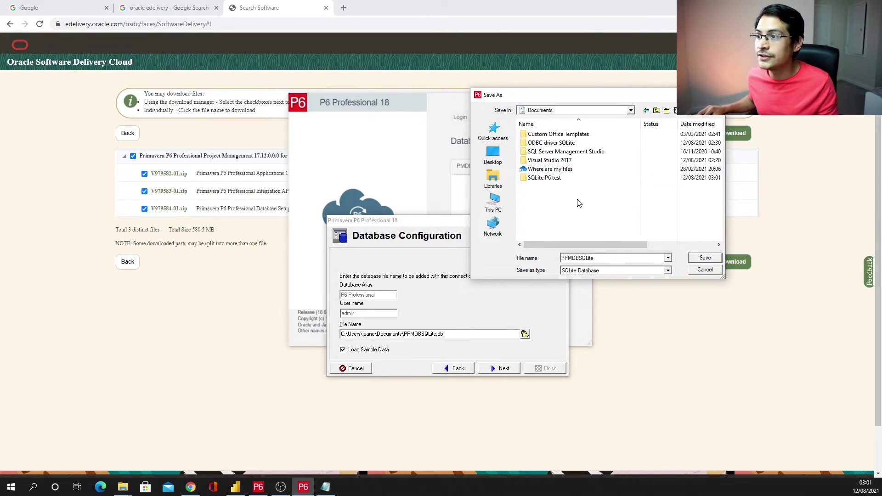
double_click(551, 178)
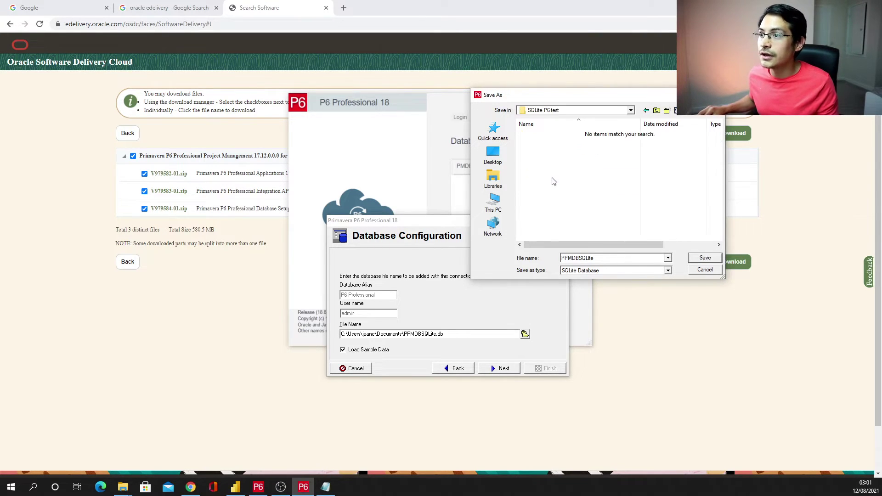
- Save the database there and replace the note's path with Documents\SQLite P6 test\PPMDBSQLite.db
click(704, 259)
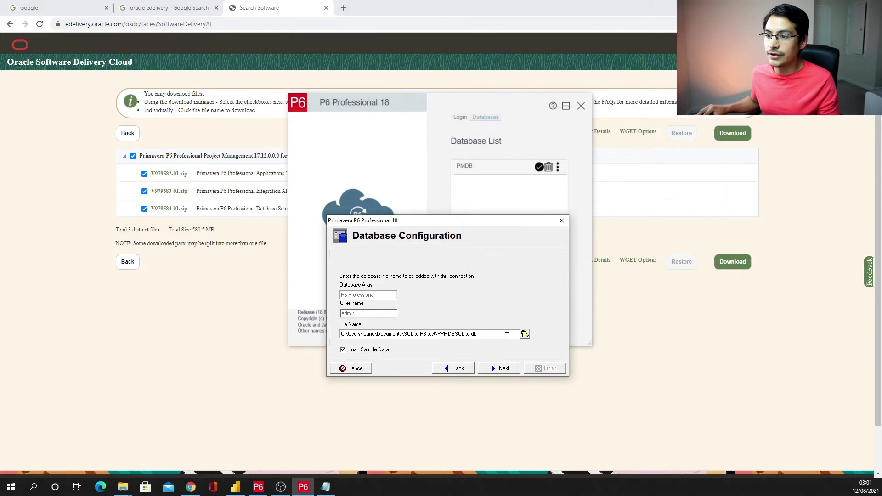
drag(494, 333, 337, 334)
key(ctrl+c)
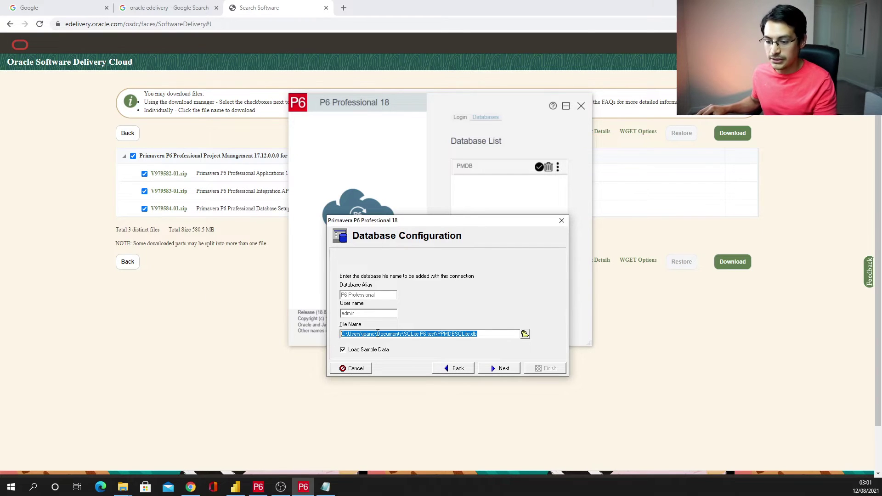
key(alt+Tab)
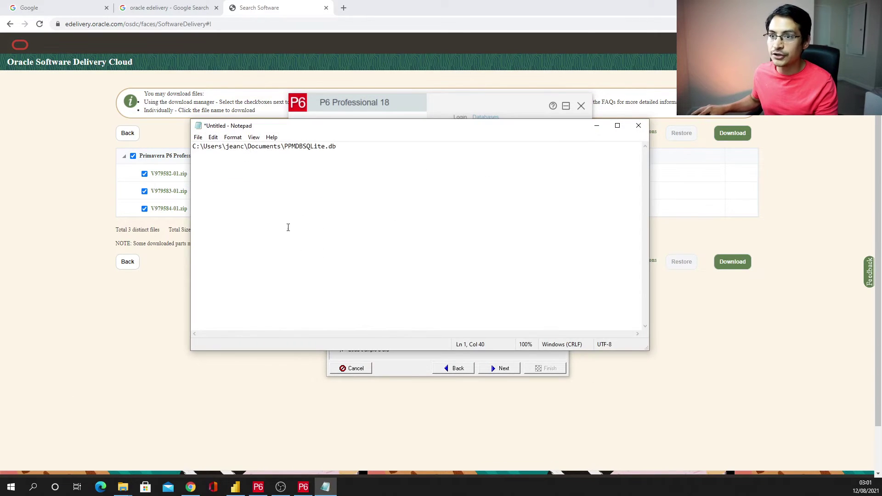
drag(373, 153, 140, 133)
key(ctrl+v)
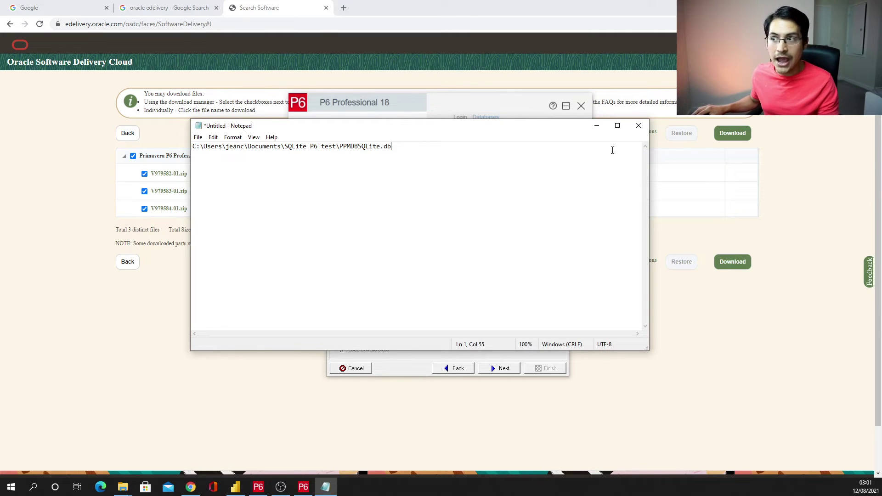
click(596, 125)
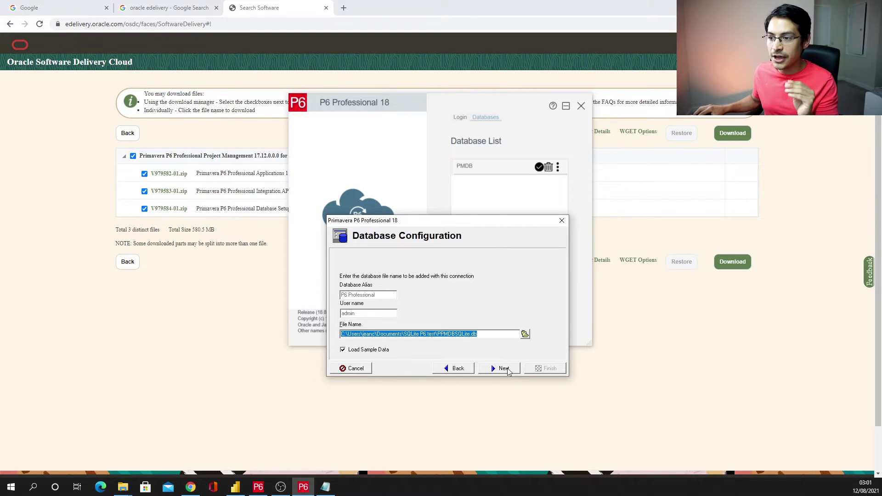
- Test and finish the connection, then select the new P6 Professional entry beside PMDB
click(508, 369)
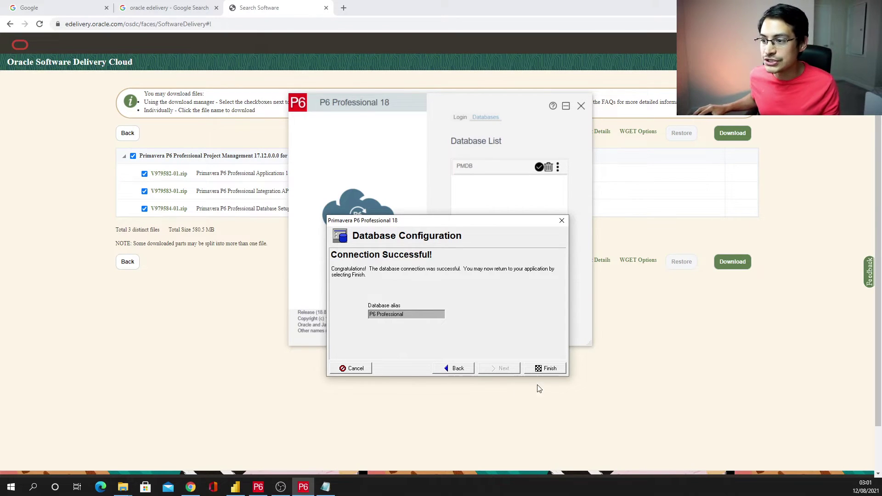
click(546, 371)
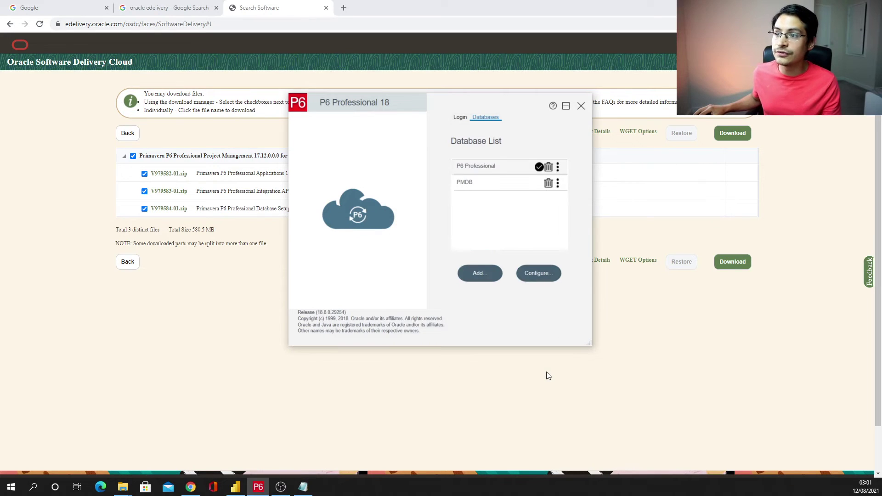
click(486, 180)
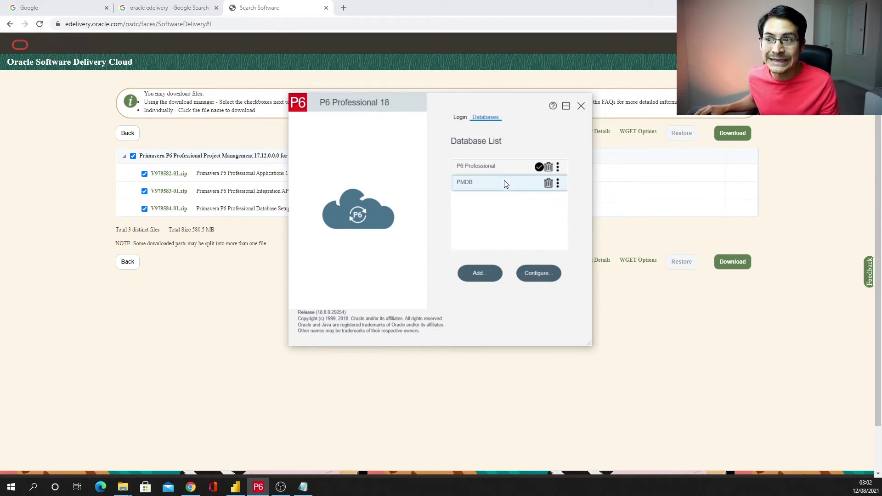
click(476, 170)
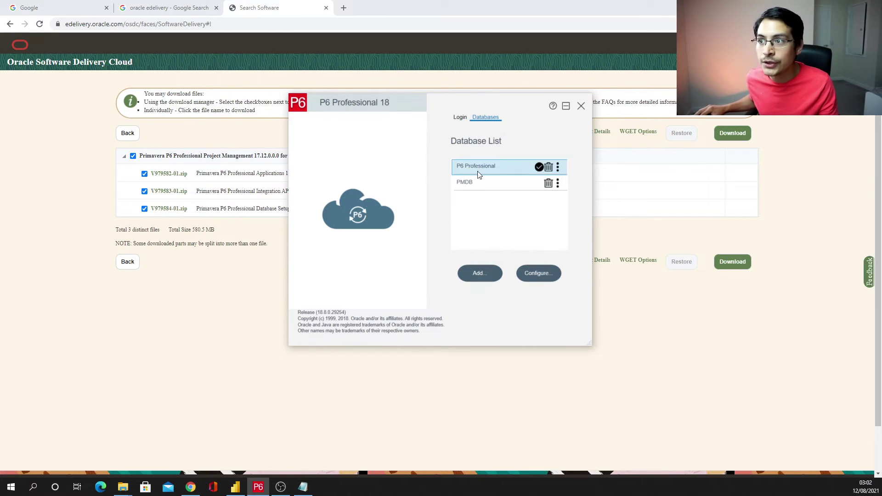